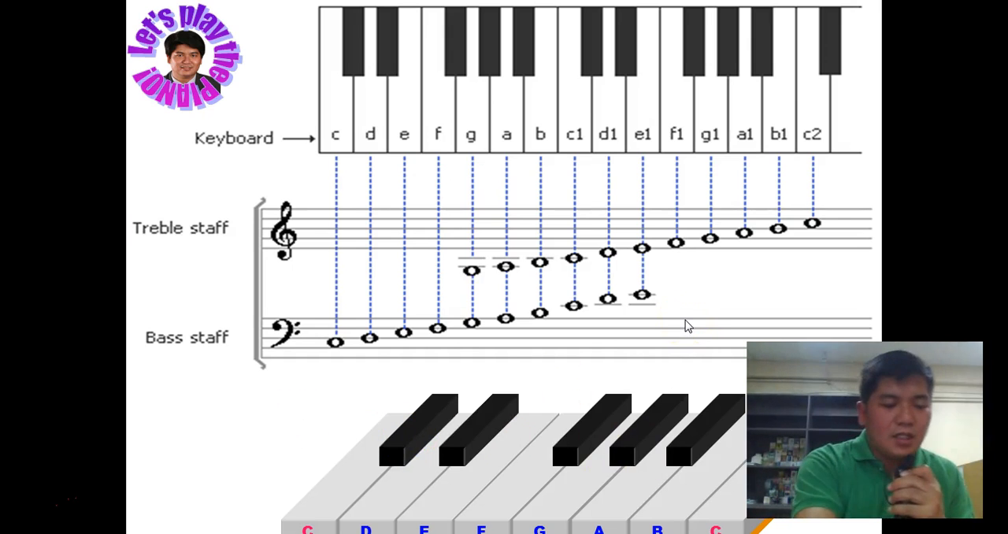
# End the piano slide show and reposition the PowerPoint Activity 1 (Interactive Piano) folder window on the desktop
pyautogui.press('Escape')
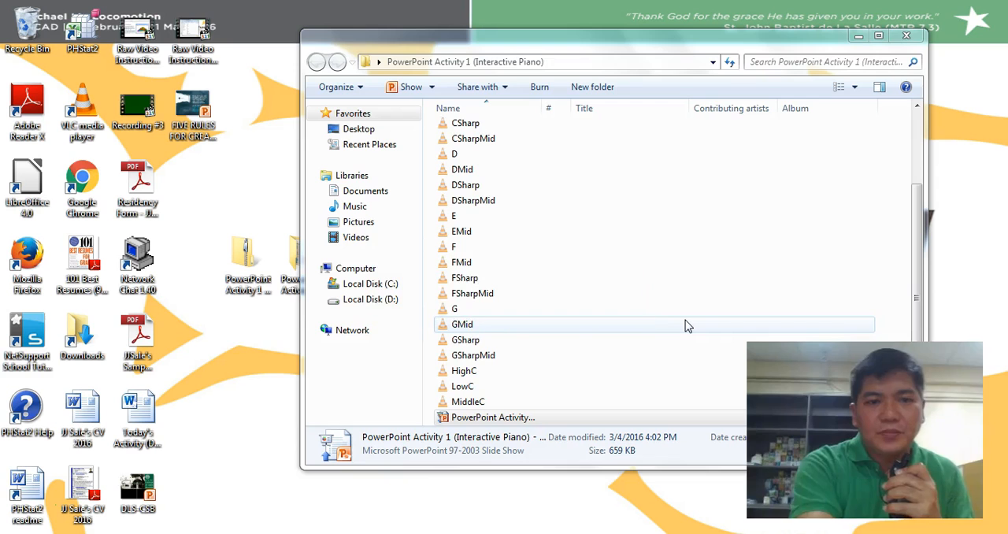
pyautogui.click(511, 120)
pyautogui.moveTo(563, 45); pyautogui.dragTo(374, 41)
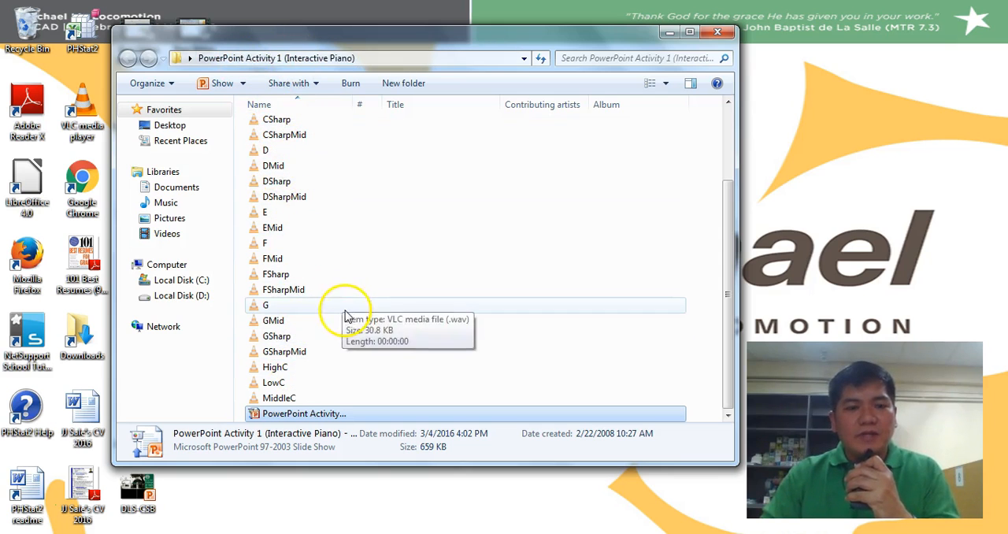
# Play the CSharp sound file in VLC media player and close the player
pyautogui.click(293, 121)
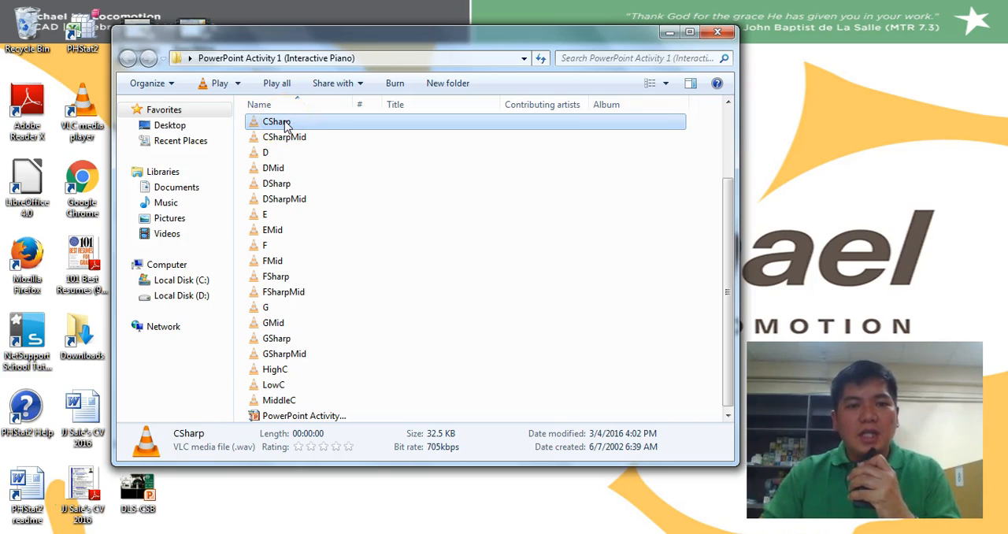
pyautogui.doubleClick(286, 125)
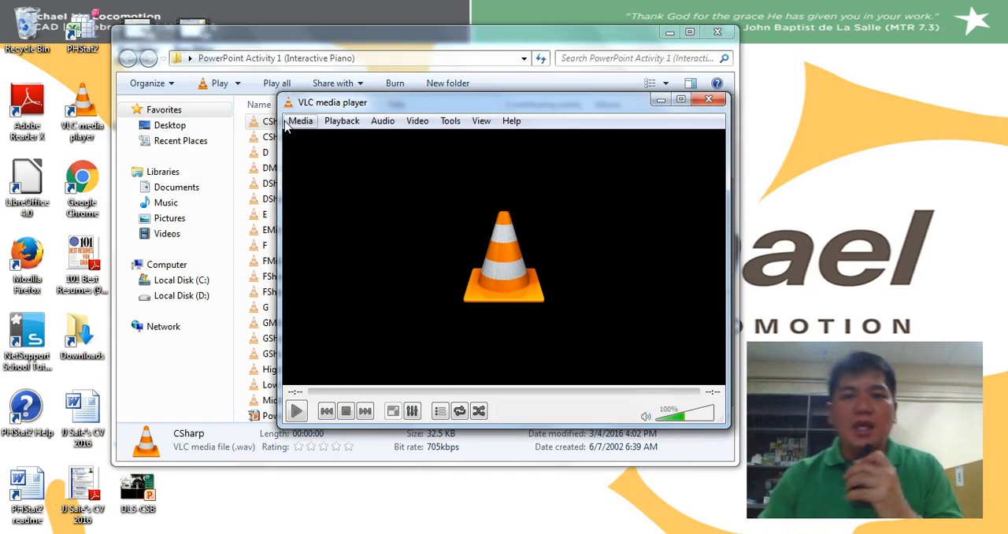
pyautogui.click(709, 100)
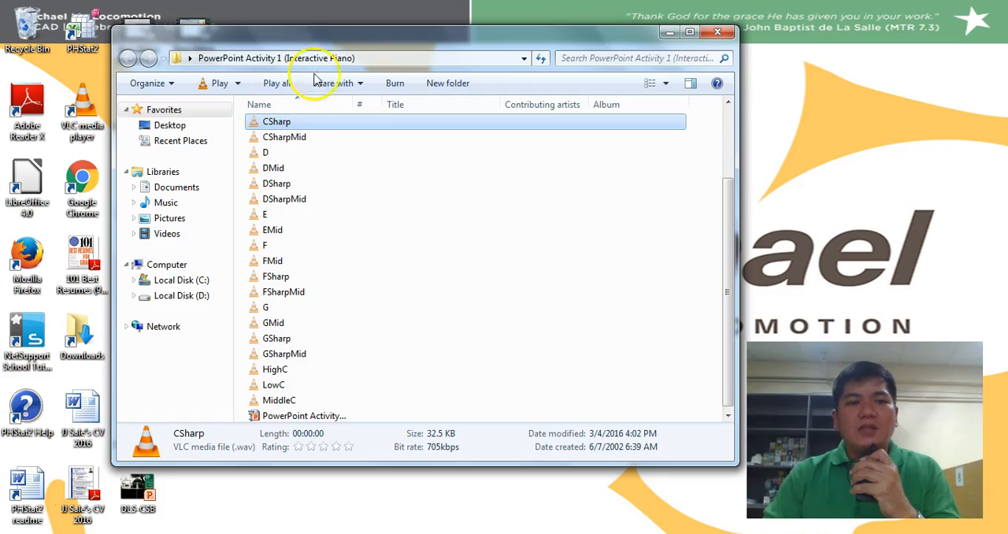
# Switch to Presentation1 in PowerPoint and arrange its enlarged window beside the narrowed folder window of piano sounds
pyautogui.moveTo(330, 52); pyautogui.dragTo(418, 51)
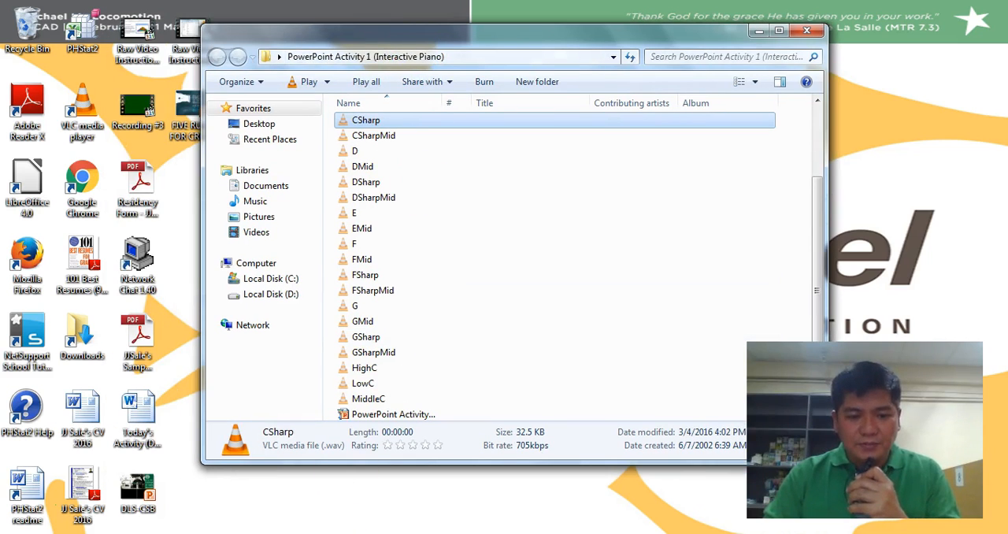
pyautogui.moveTo(386, 533)
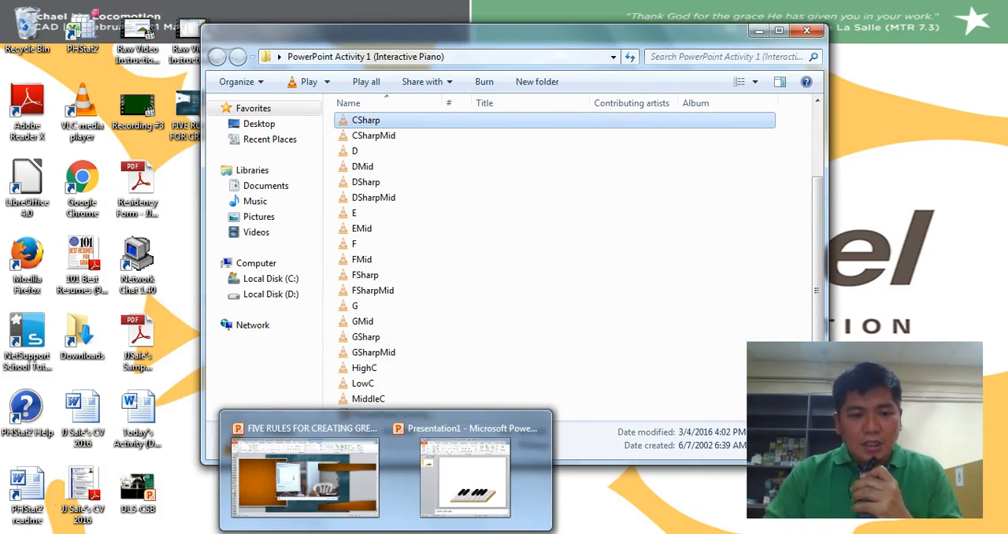
pyautogui.click(466, 479)
pyautogui.moveTo(430, 55); pyautogui.dragTo(784, 43)
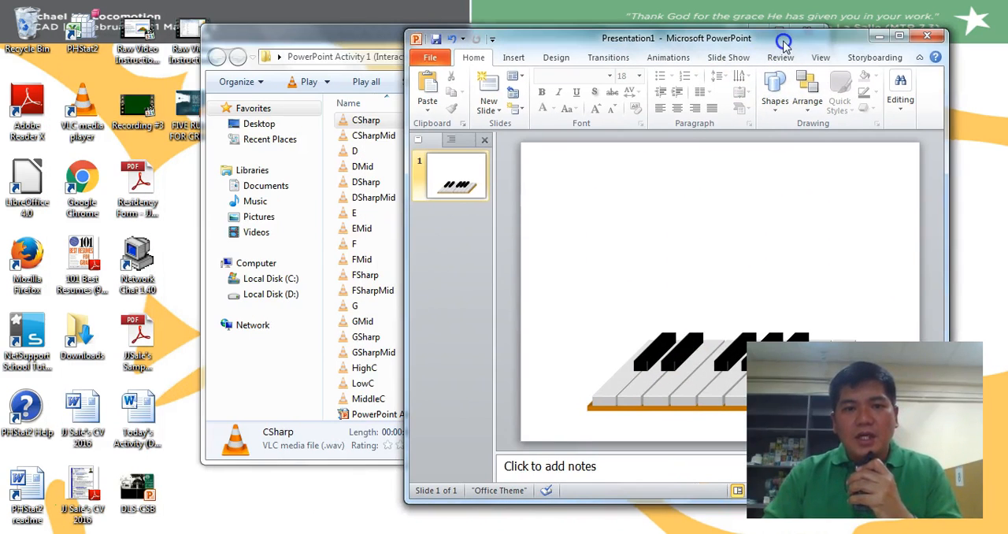
pyautogui.moveTo(360, 28); pyautogui.dragTo(177, 22)
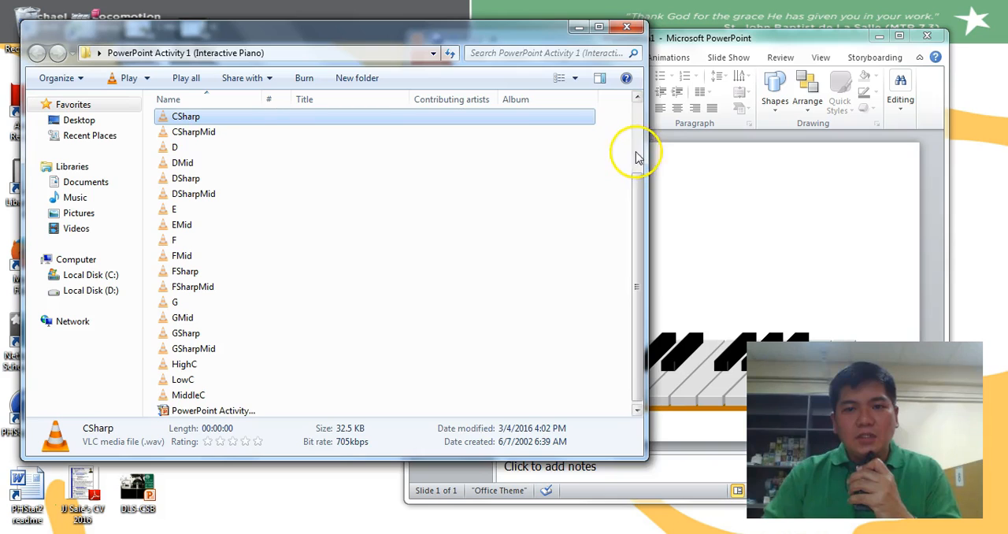
pyautogui.moveTo(646, 154); pyautogui.dragTo(331, 189)
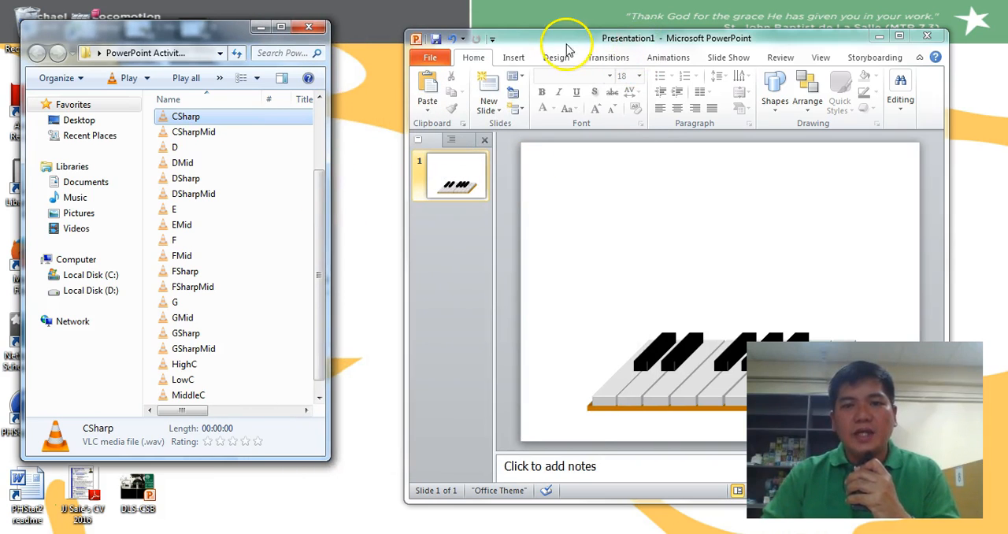
pyautogui.moveTo(567, 49); pyautogui.dragTo(515, 36)
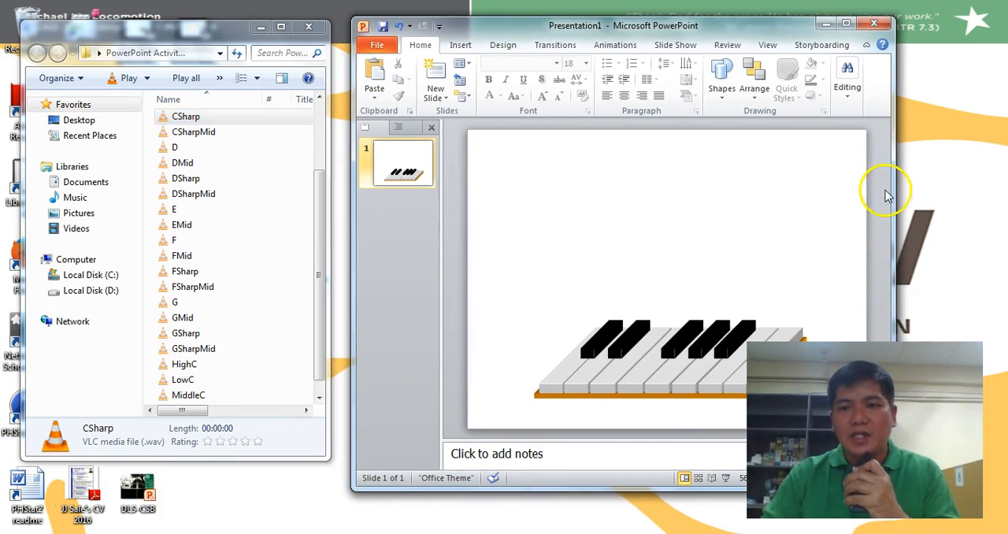
pyautogui.moveTo(893, 189); pyautogui.dragTo(1006, 197)
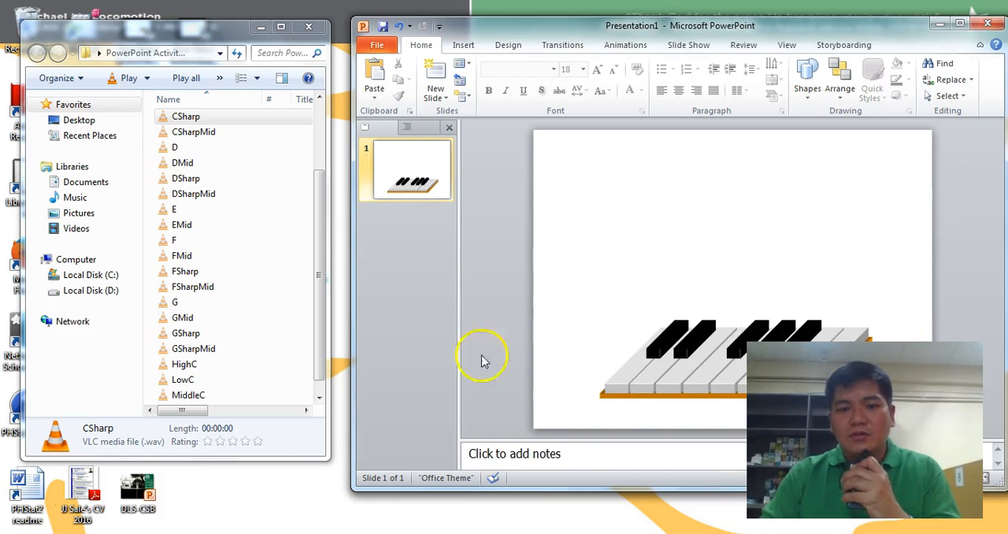
pyautogui.moveTo(567, 489); pyautogui.dragTo(567, 532)
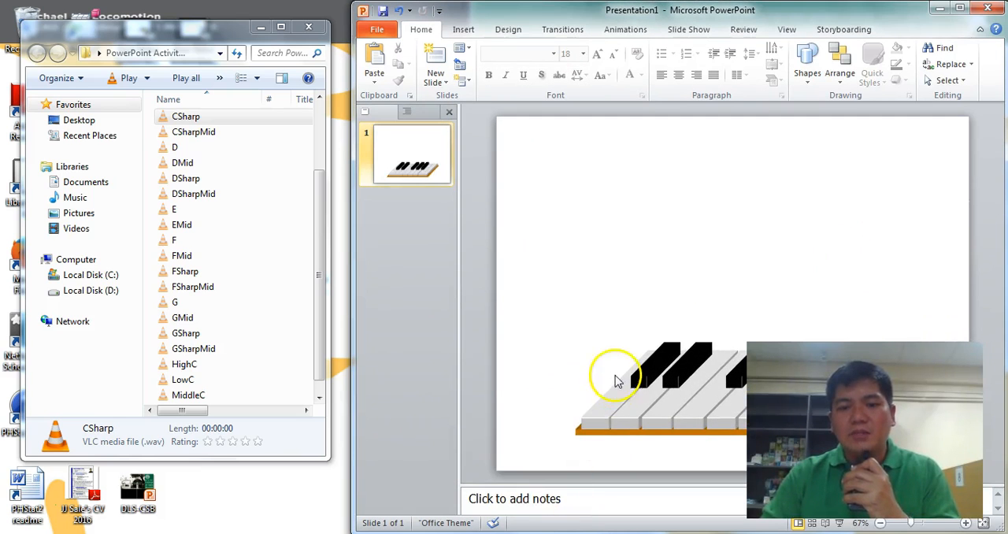
# Select the front face of the piano's last white key and maximize the presentation window
pyautogui.click(597, 423)
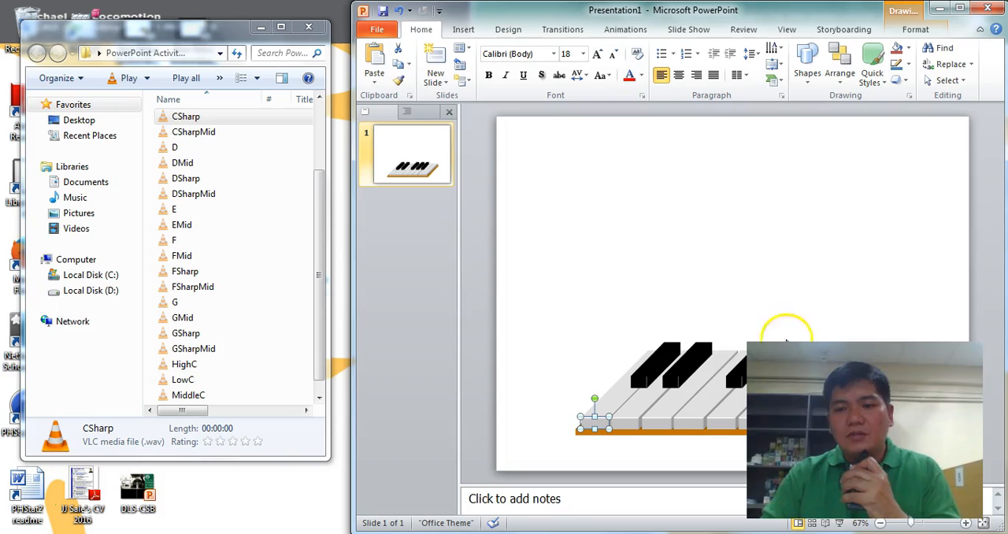
pyautogui.moveTo(796, 11); pyautogui.dragTo(661, 11)
pyautogui.click(675, 412)
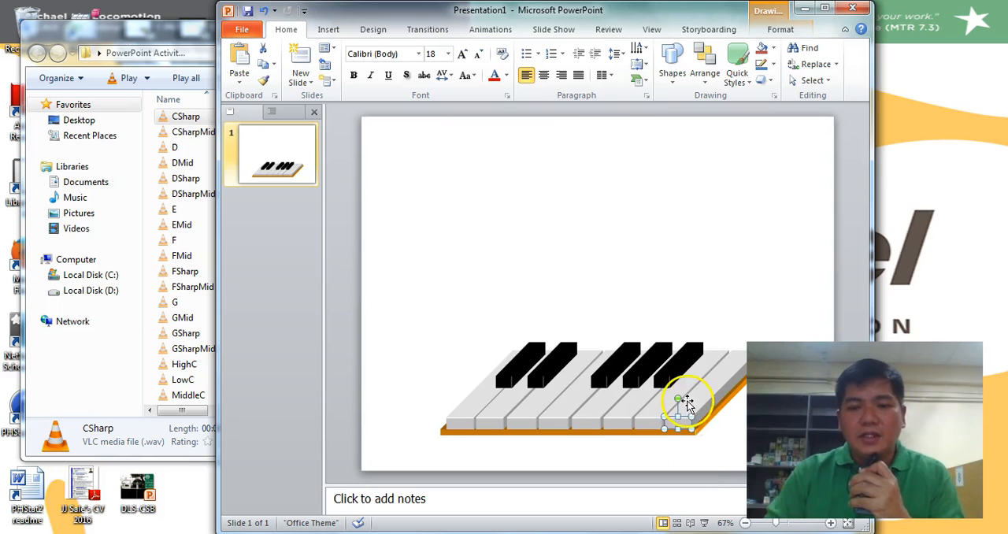
pyautogui.click(826, 9)
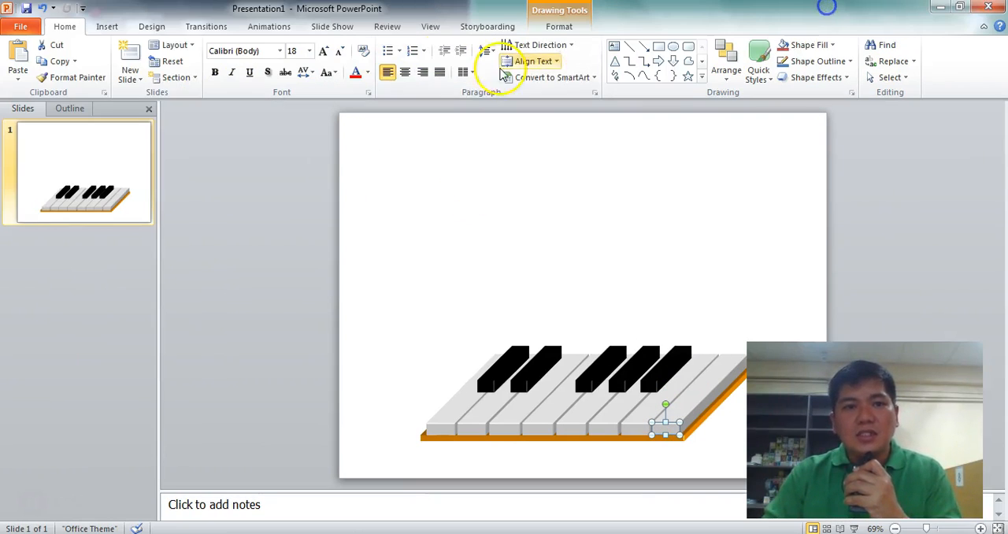
# Open the selected key face's Action Settings and enable Play sound on mouse click using the Other Sound option
pyautogui.click(111, 27)
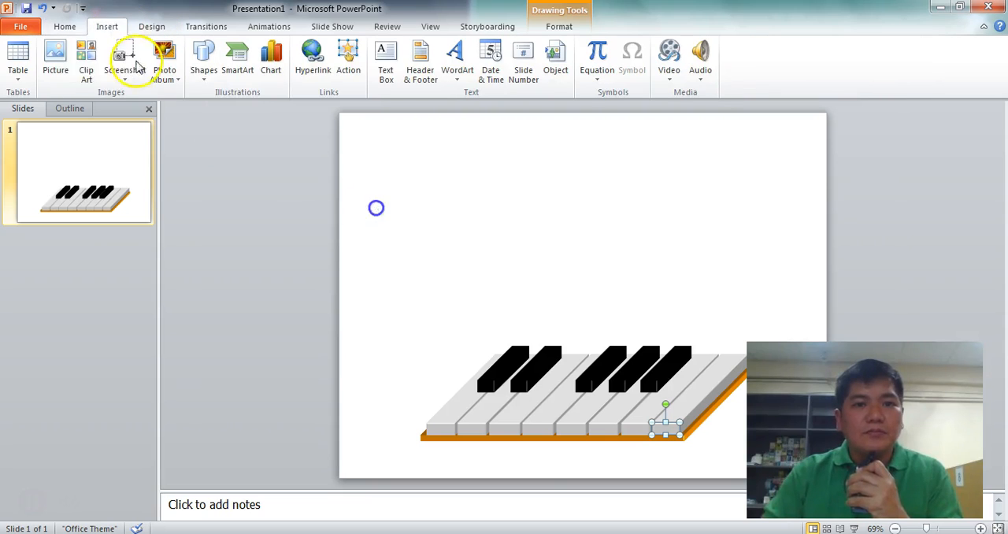
pyautogui.click(342, 71)
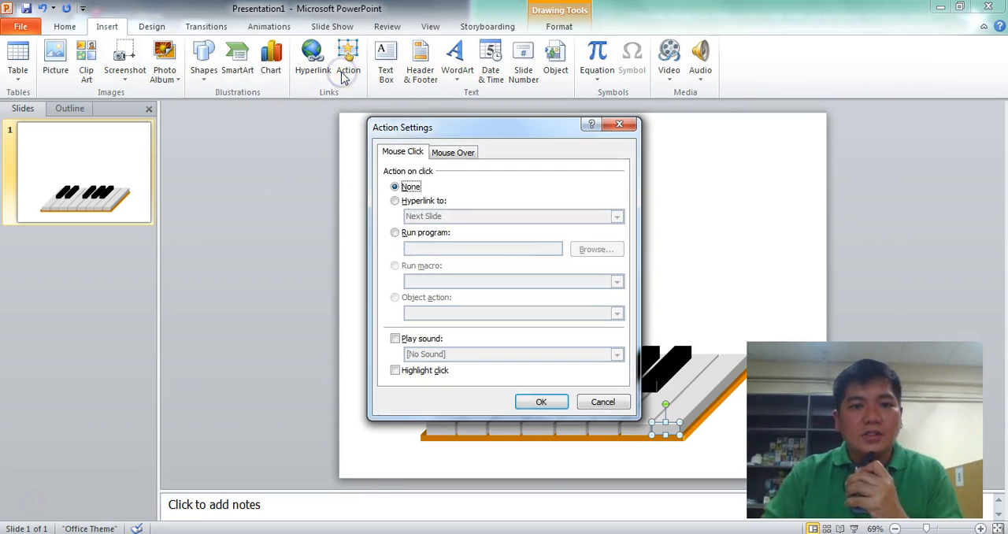
pyautogui.click(394, 340)
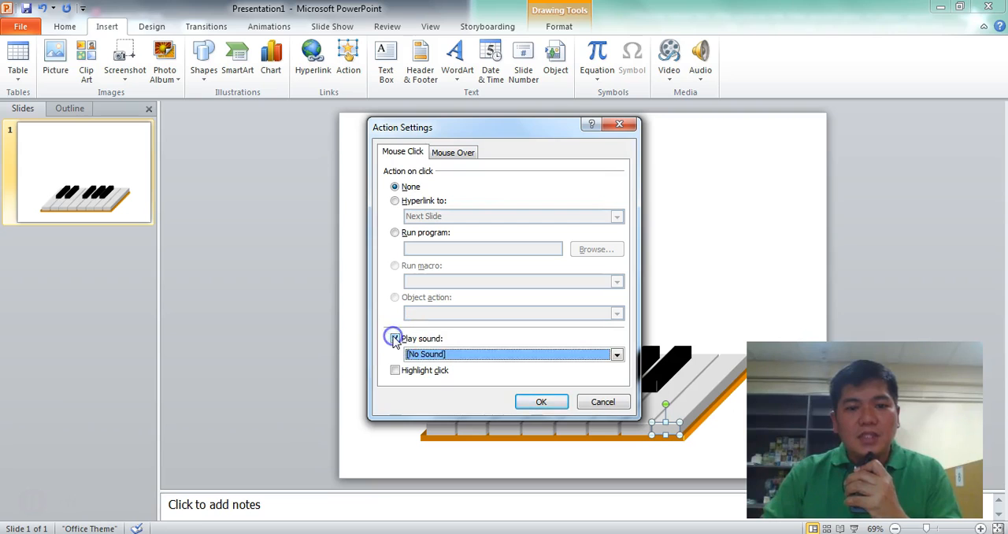
pyautogui.click(434, 353)
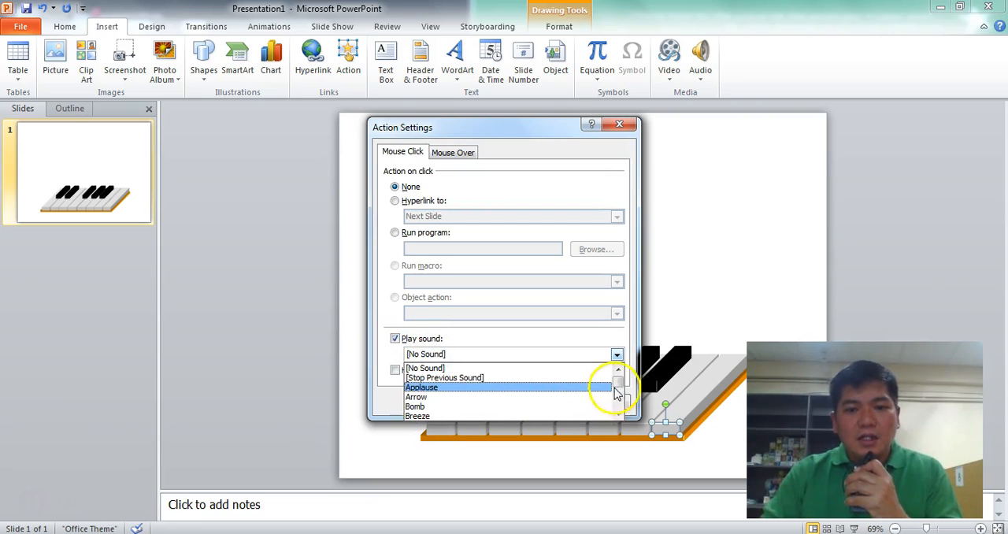
pyautogui.moveTo(619, 385); pyautogui.dragTo(620, 406)
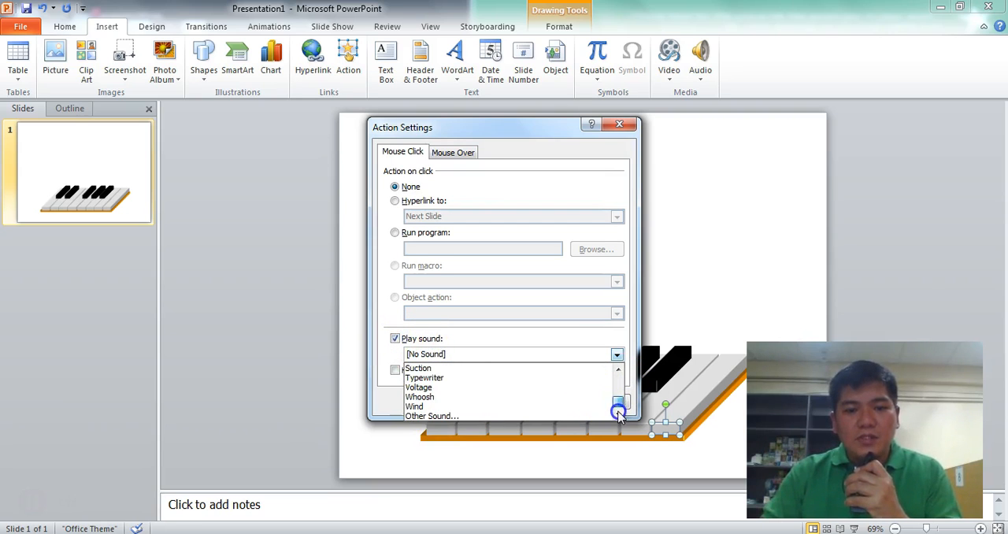
pyautogui.click(472, 415)
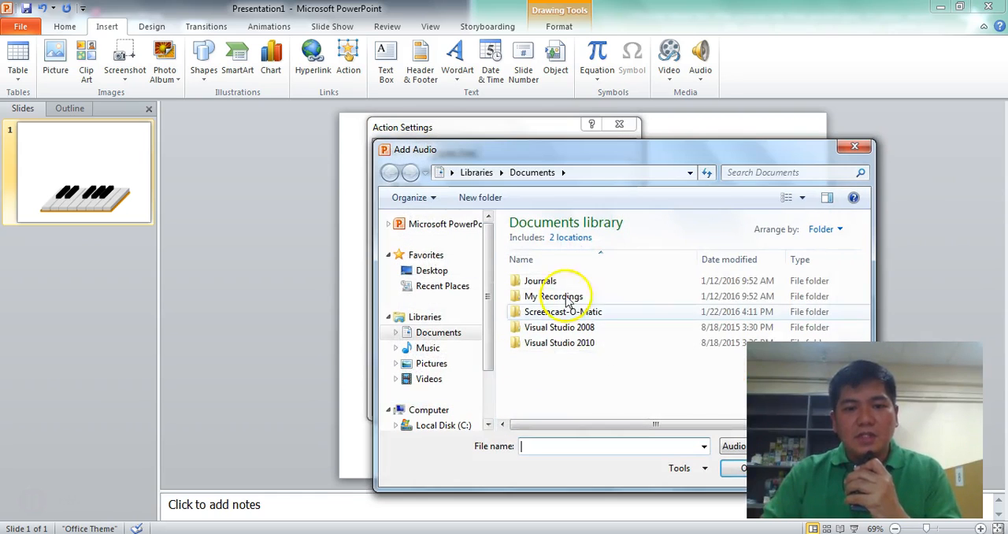
# Assign CSharp.wav from the desktop folder PowerPoint Activity 1 (Interactive Piano) as the click sound, enable Highlight click, and apply the settings
pyautogui.moveTo(609, 129); pyautogui.dragTo(732, 27)
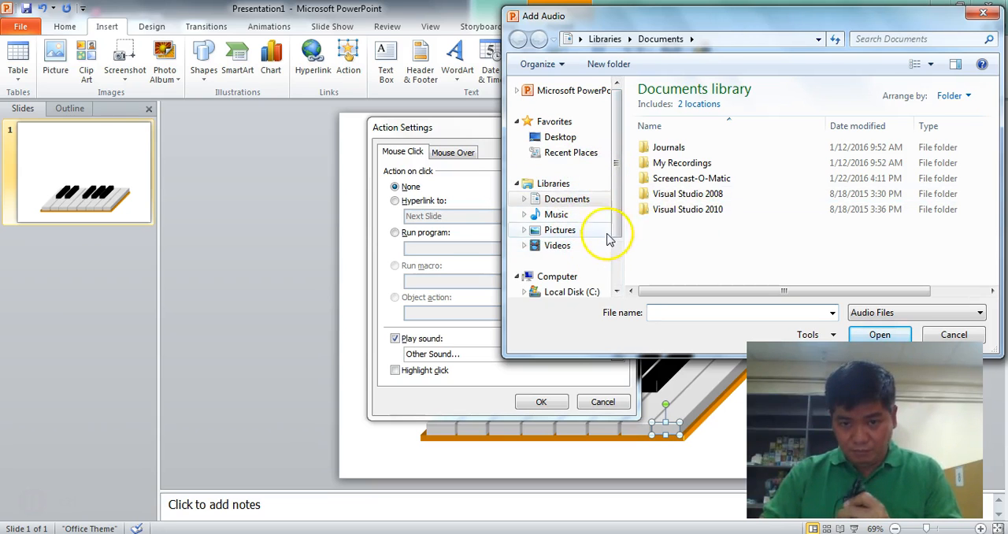
pyautogui.click(568, 137)
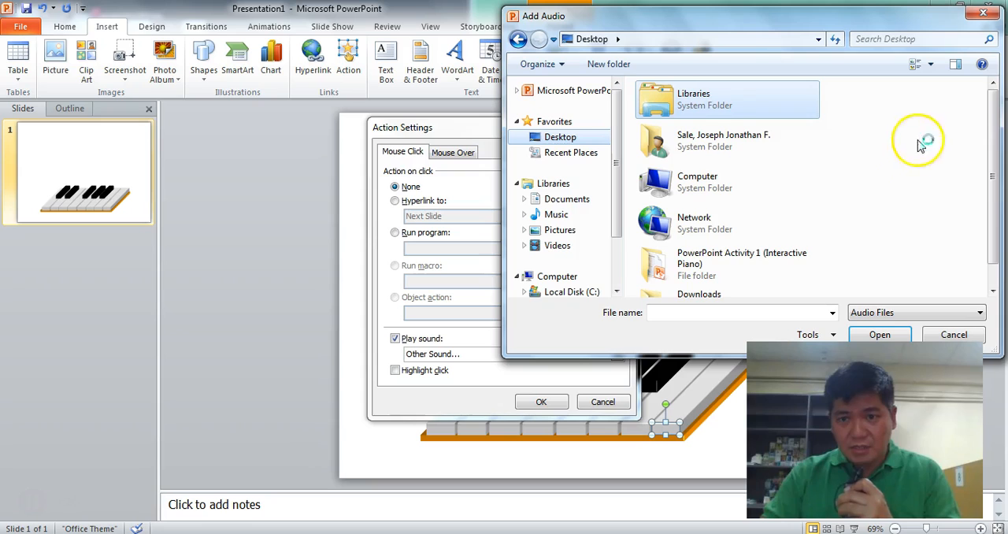
pyautogui.moveTo(994, 142); pyautogui.dragTo(998, 278)
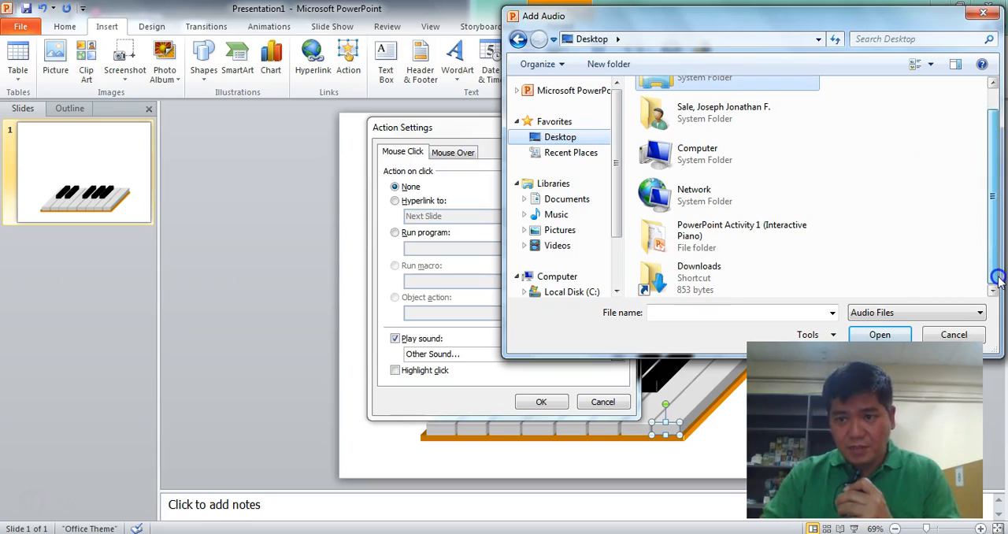
pyautogui.click(711, 227)
pyautogui.doubleClick(693, 231)
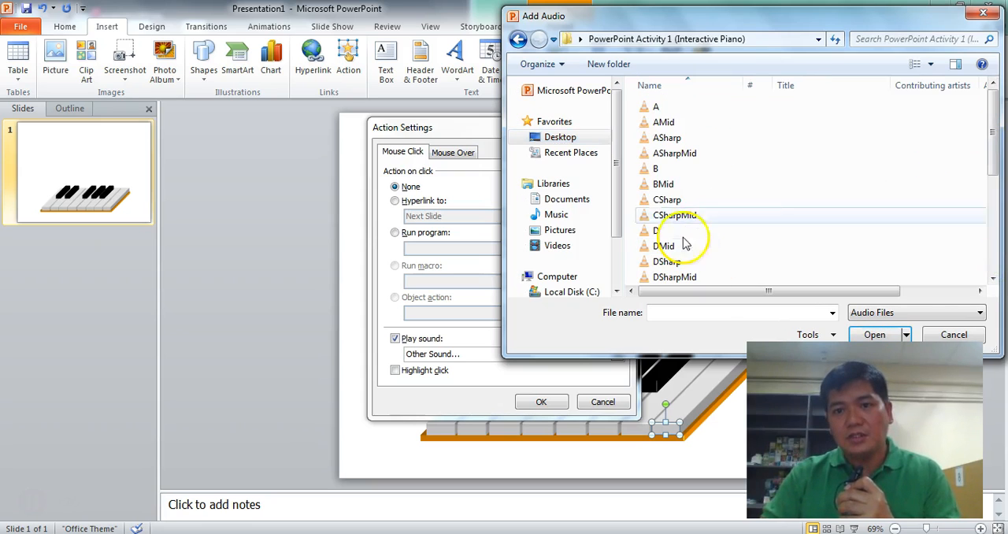
pyautogui.moveTo(990, 163); pyautogui.dragTo(997, 141)
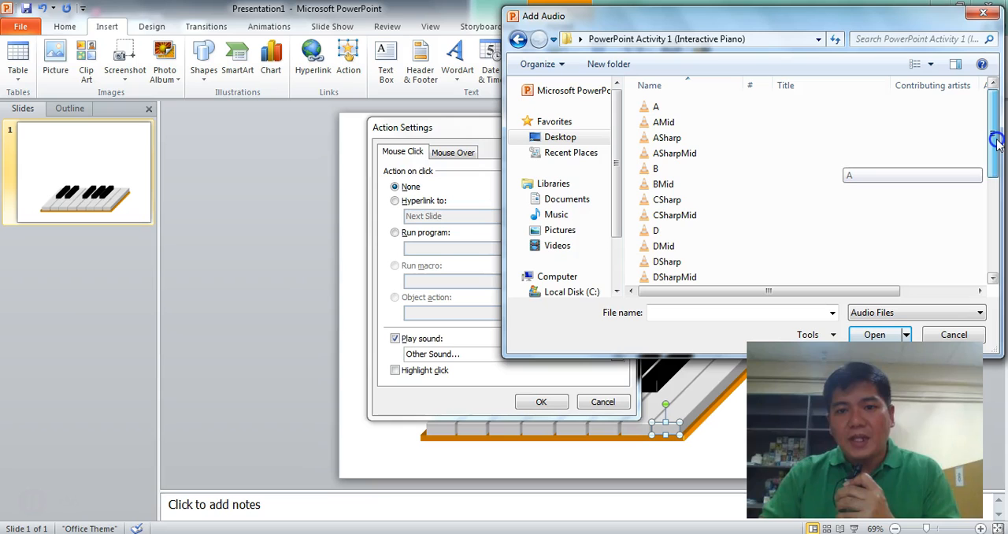
pyautogui.click(687, 197)
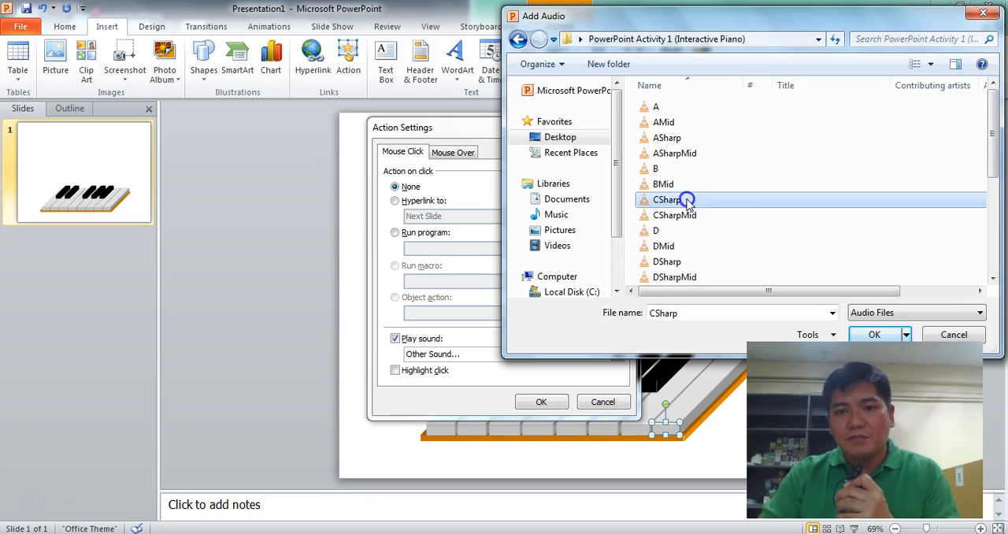
pyautogui.click(875, 335)
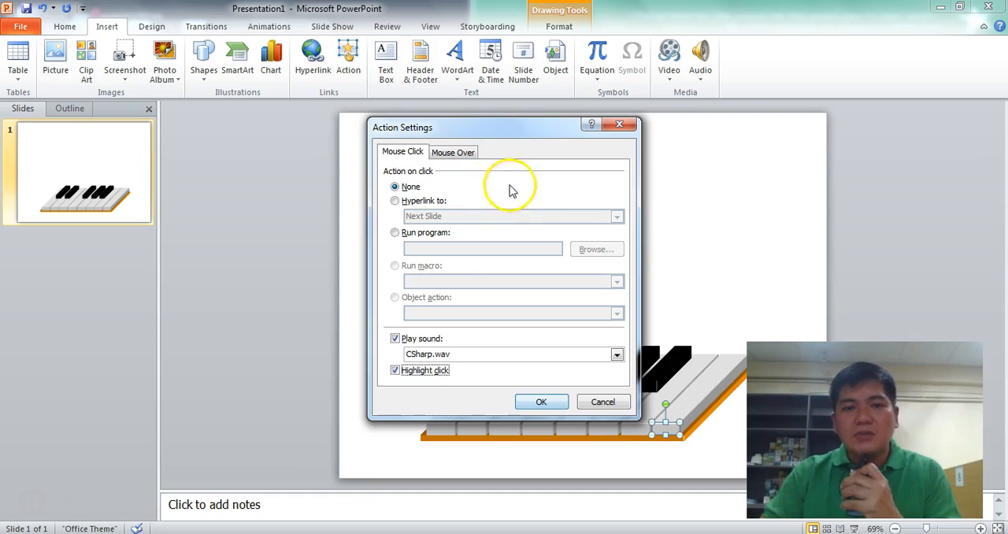
pyautogui.click(541, 402)
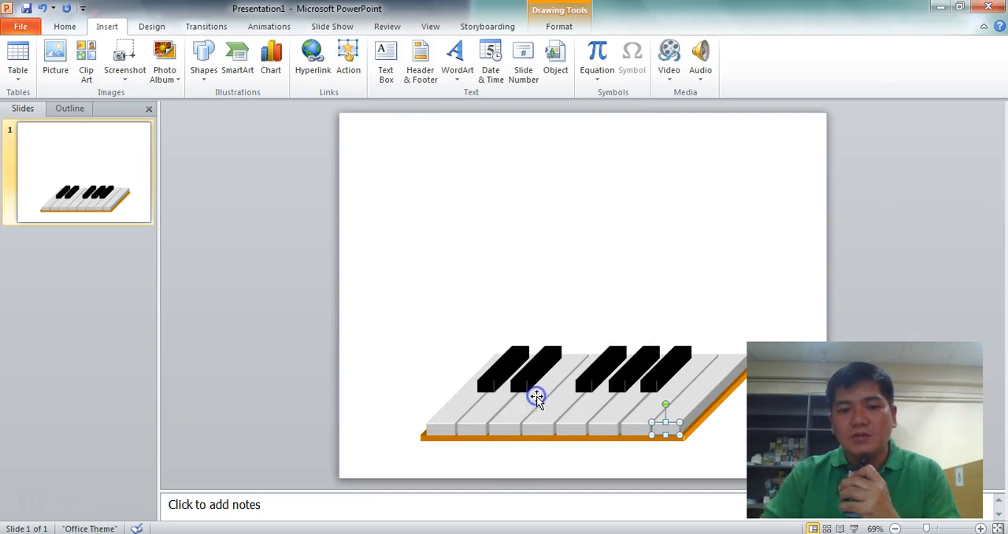
pyautogui.click(499, 308)
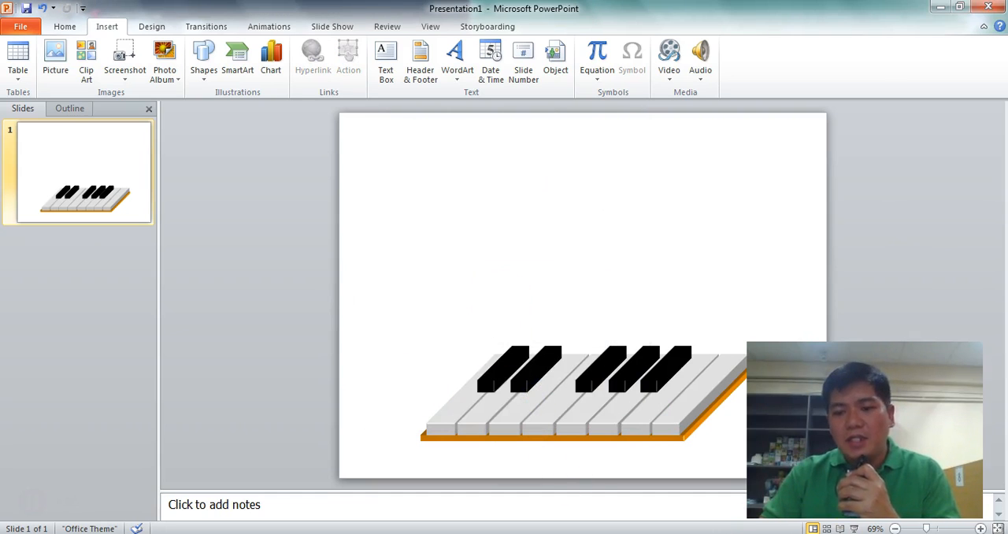
# Run the slide show from the piano slide to test the key, and return to editing
pyautogui.click(855, 528)
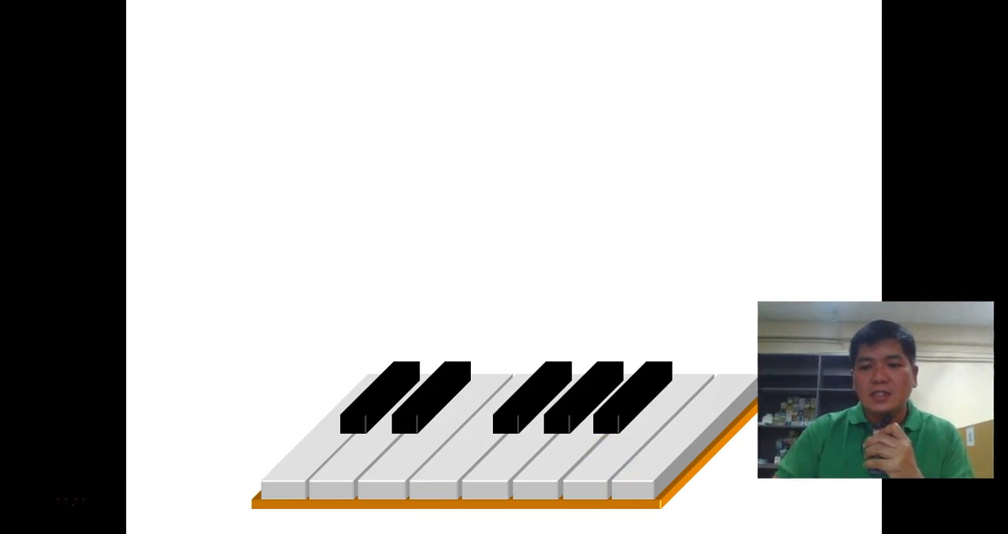
pyautogui.click(405, 144)
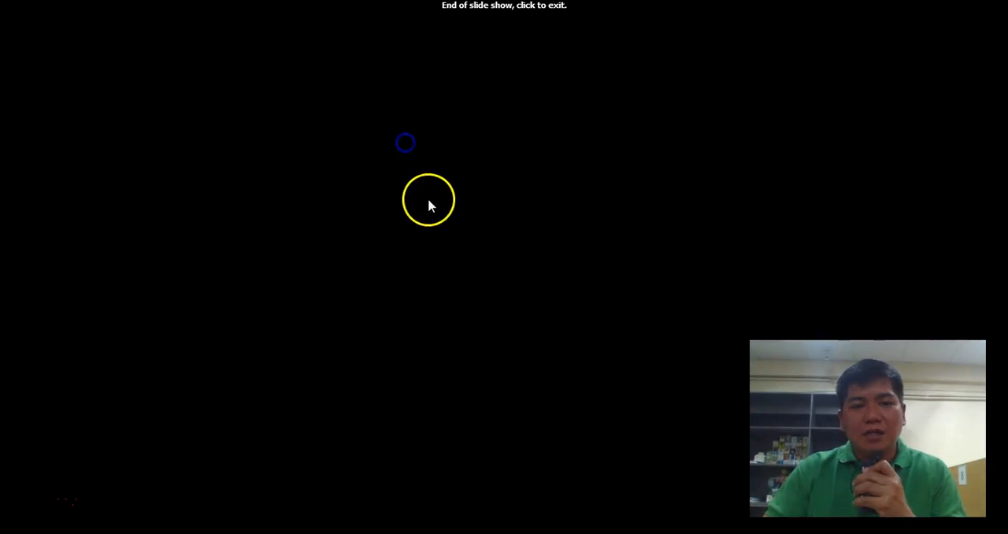
pyautogui.click(387, 270)
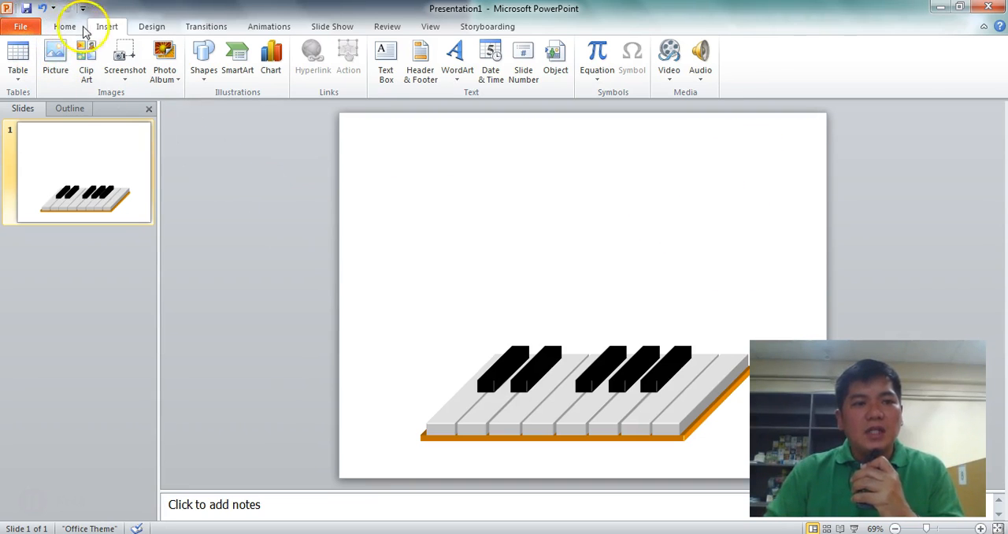
# Start saving a copy of the presentation as a PowerPoint Show and enter the author's surname and initials as the file name
pyautogui.click(30, 26)
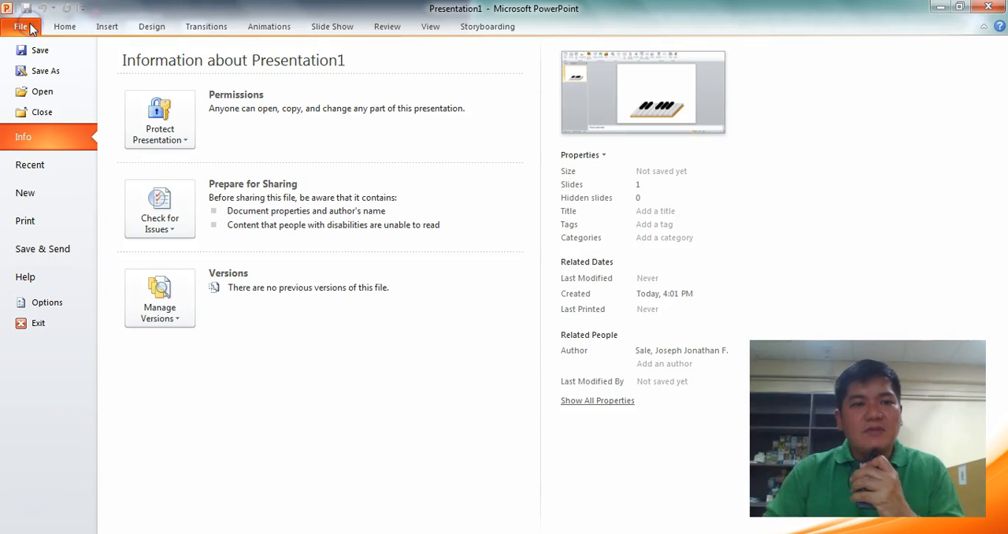
pyautogui.click(50, 71)
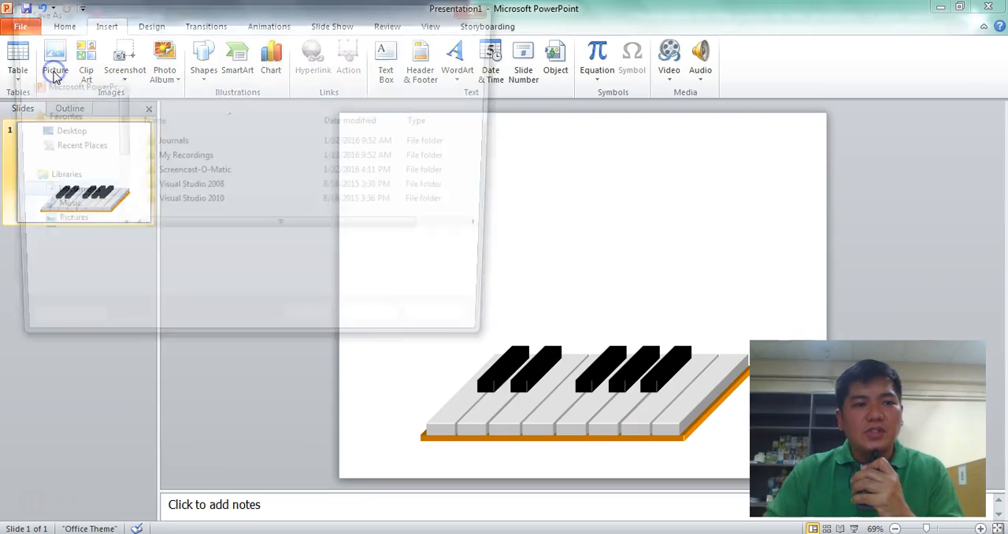
pyautogui.click(199, 272)
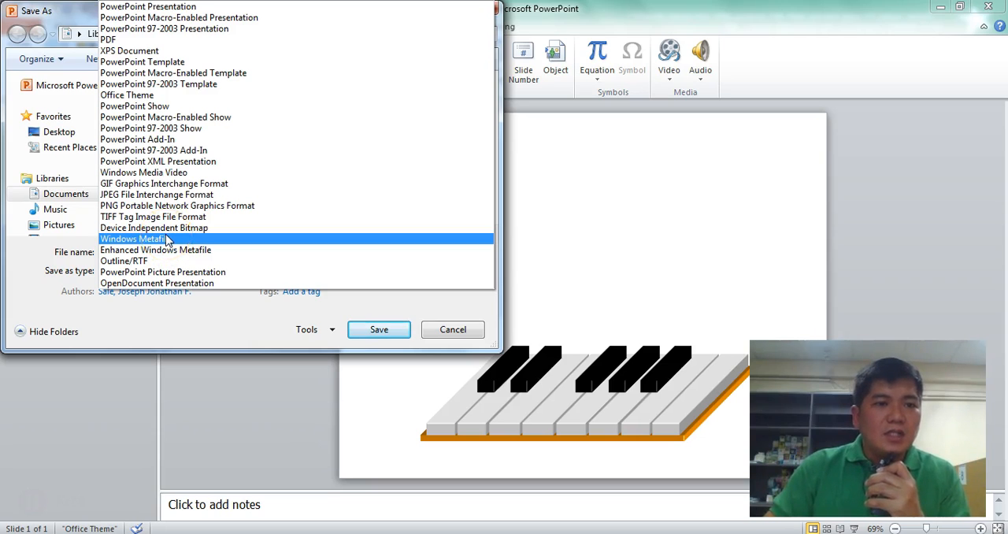
pyautogui.click(160, 105)
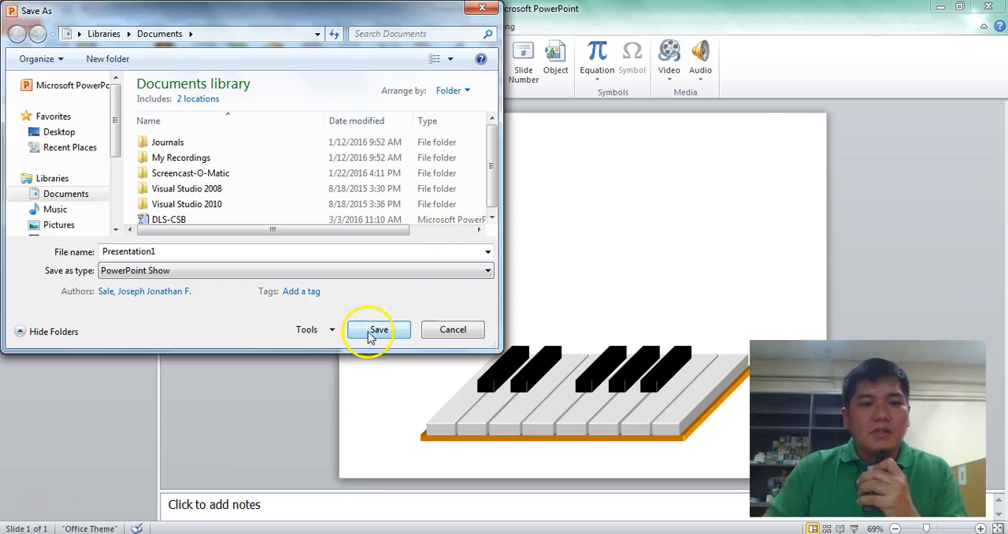
pyautogui.doubleClick(166, 251)
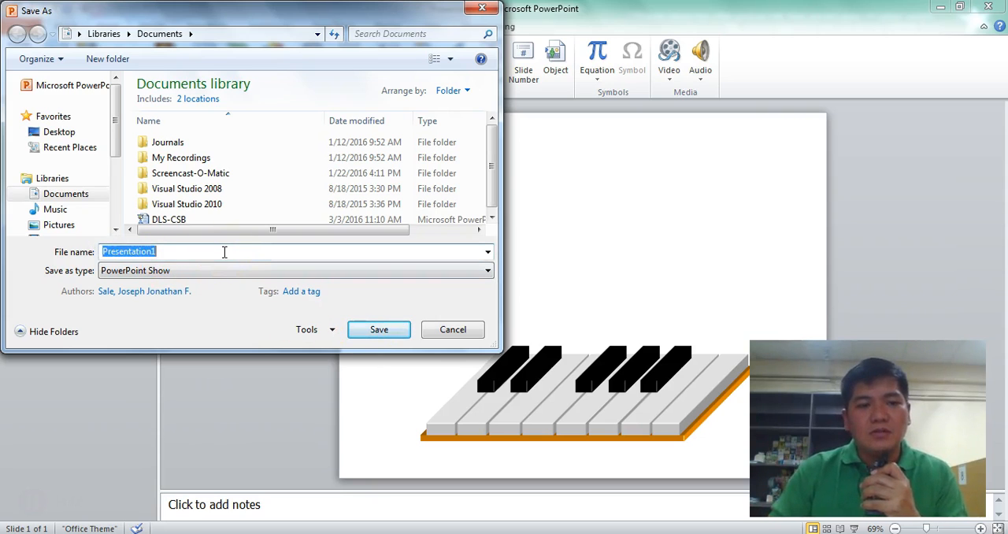
pyautogui.moveTo(252, 16); pyautogui.dragTo(290, 62)
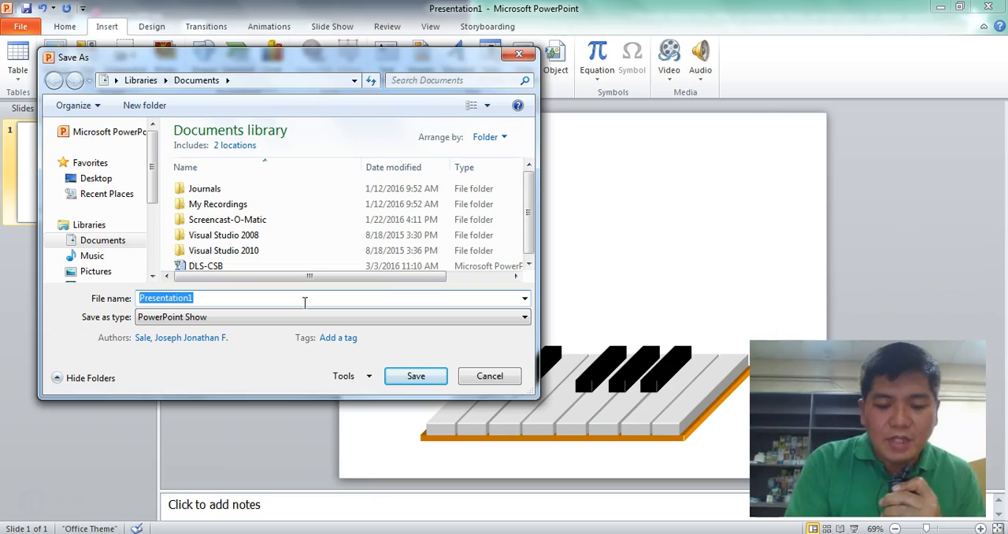
pyautogui.write('Sale, JJ')
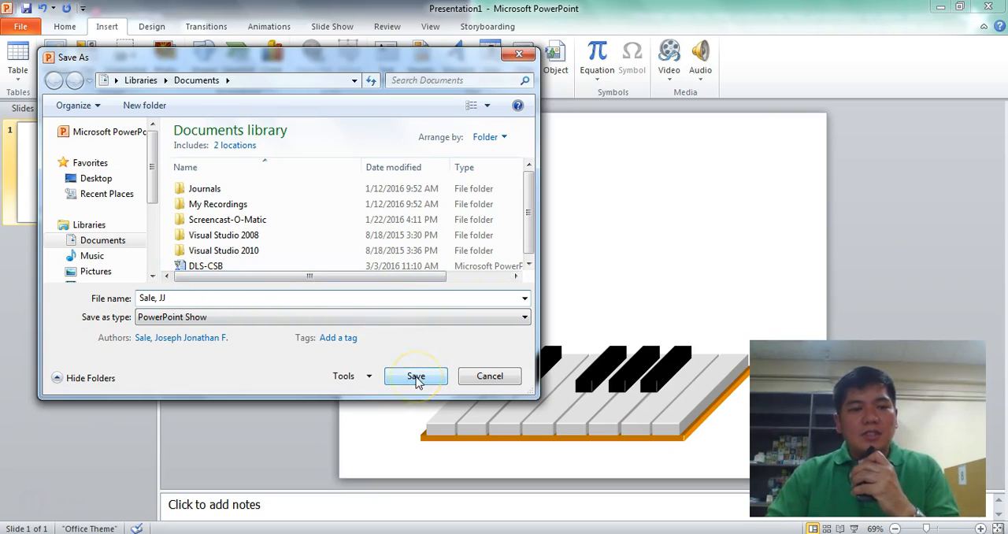
# Save the PowerPoint Show in the desktop folder PowerPoint Activity 1 (Interactive Piano)
pyautogui.click(96, 178)
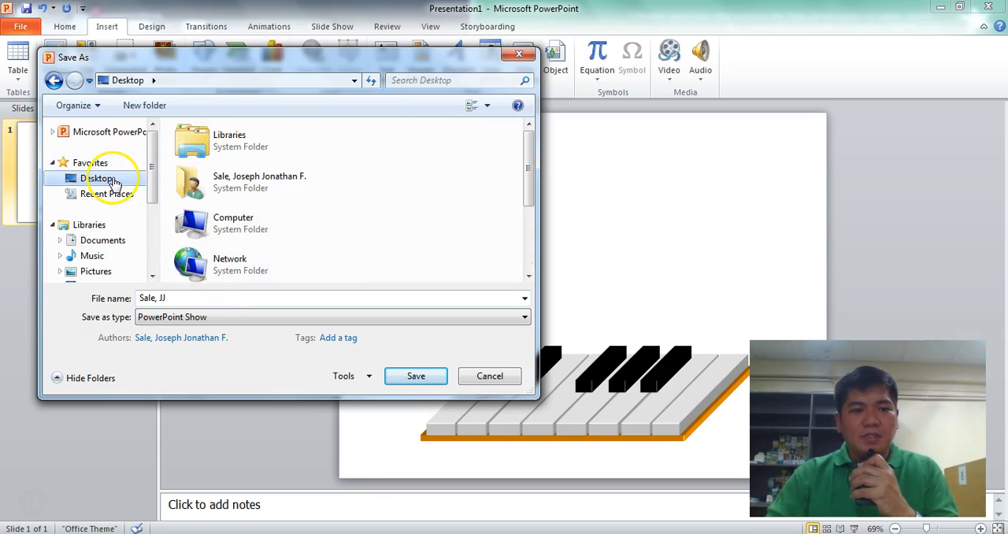
pyautogui.moveTo(528, 169); pyautogui.dragTo(523, 245)
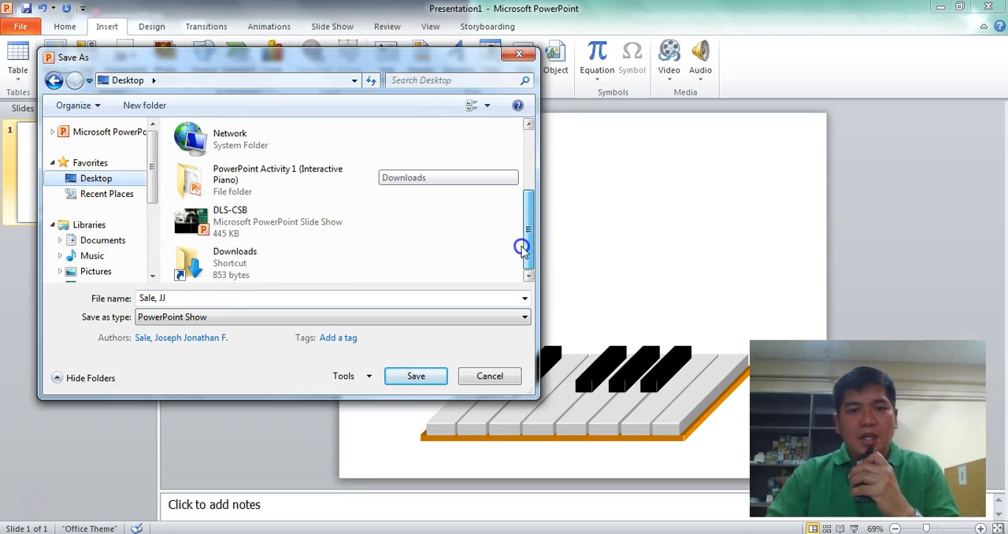
pyautogui.doubleClick(235, 180)
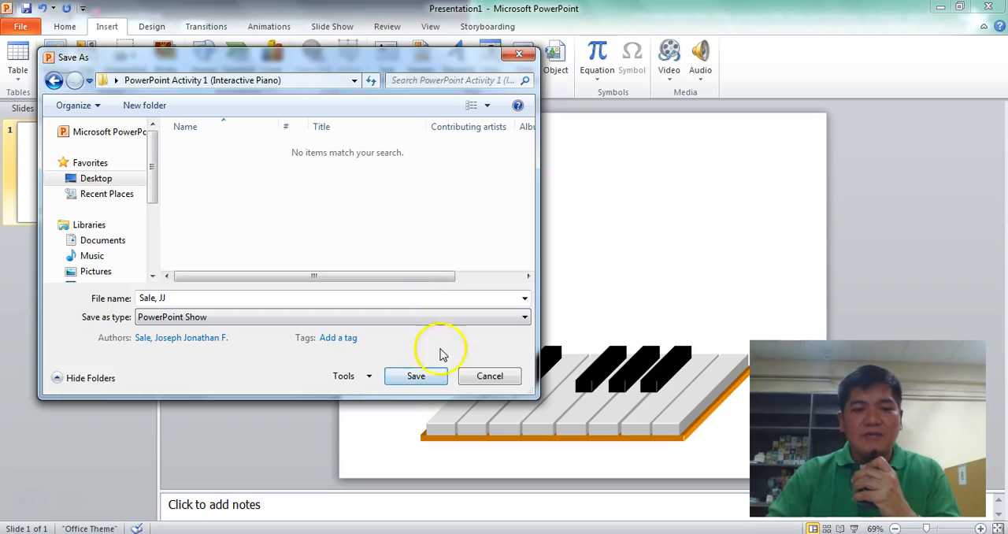
pyautogui.click(416, 377)
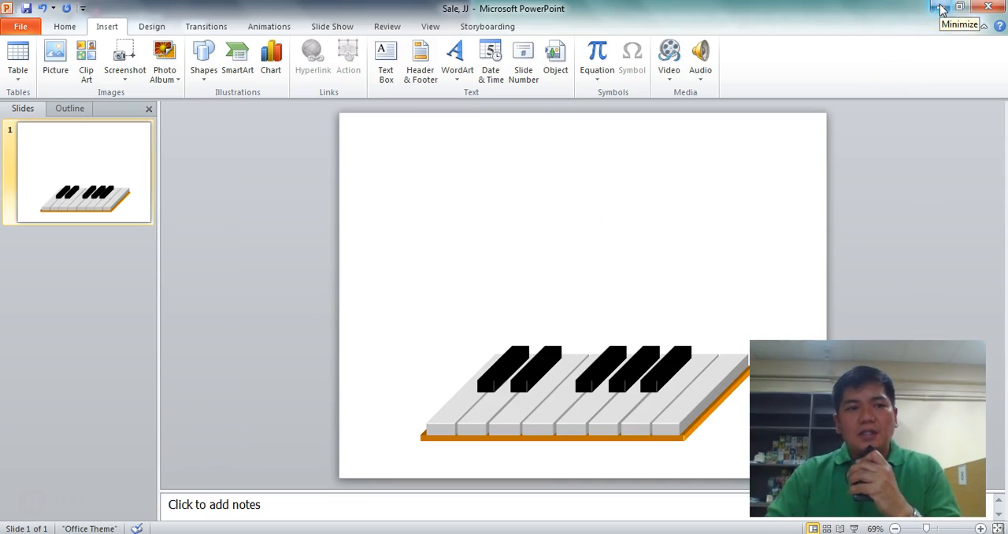
# Start a second save under the same file name with the file type set to PowerPoint Presentation
pyautogui.click(22, 26)
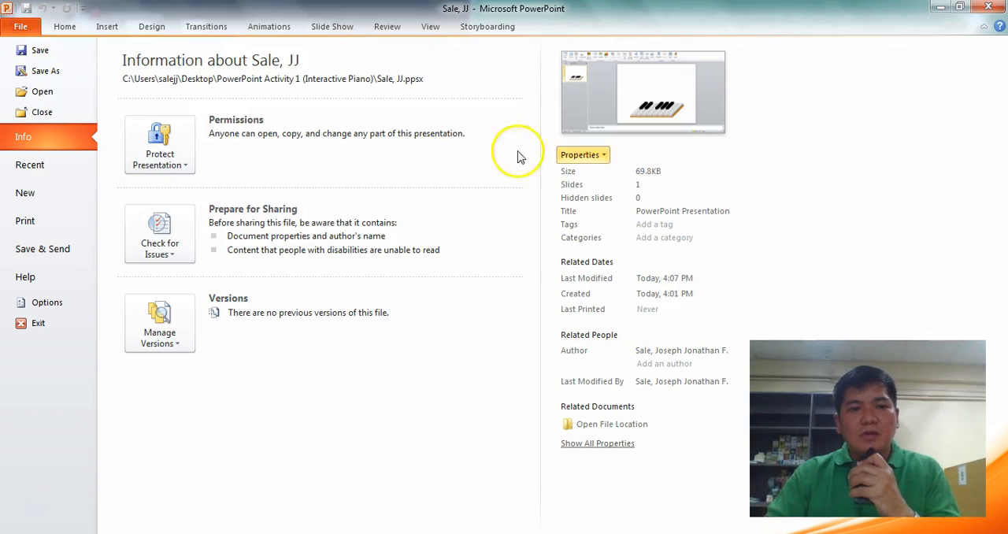
pyautogui.click(43, 70)
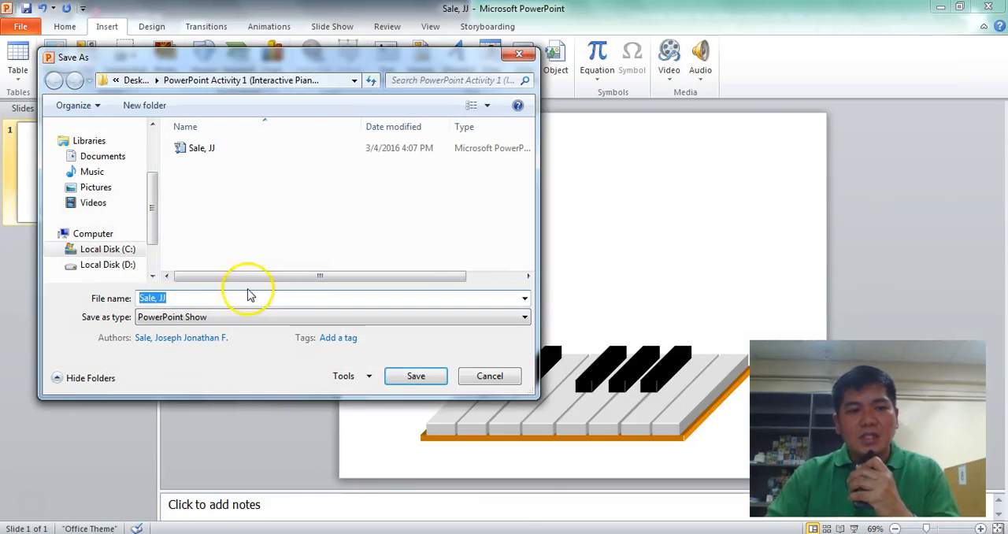
pyautogui.click(220, 316)
pyautogui.click(195, 32)
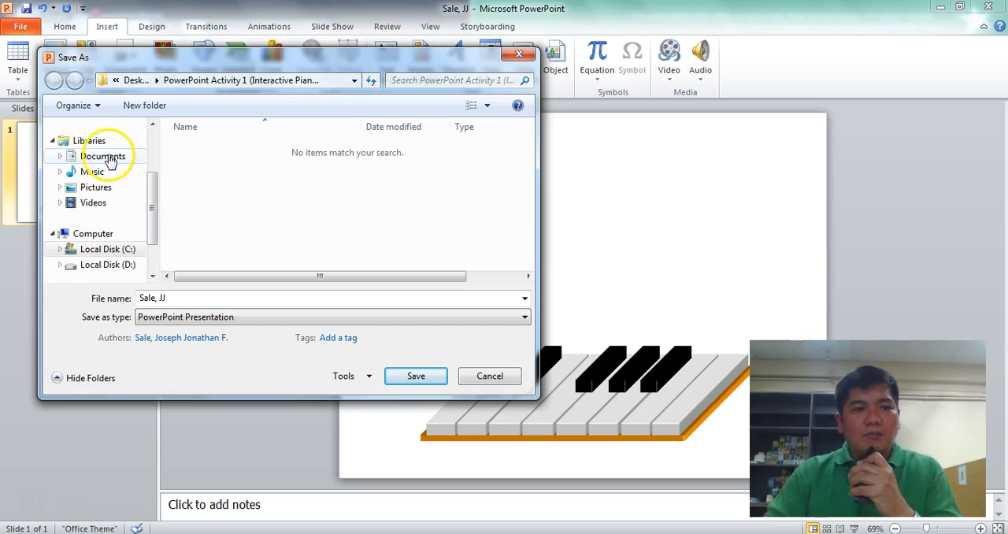
# Choose the desktop folder PowerPoint Activity 1 (Interactive Piano) as the location and save the editable presentation there
pyautogui.moveTo(154, 189); pyautogui.dragTo(153, 136)
pyautogui.click(96, 178)
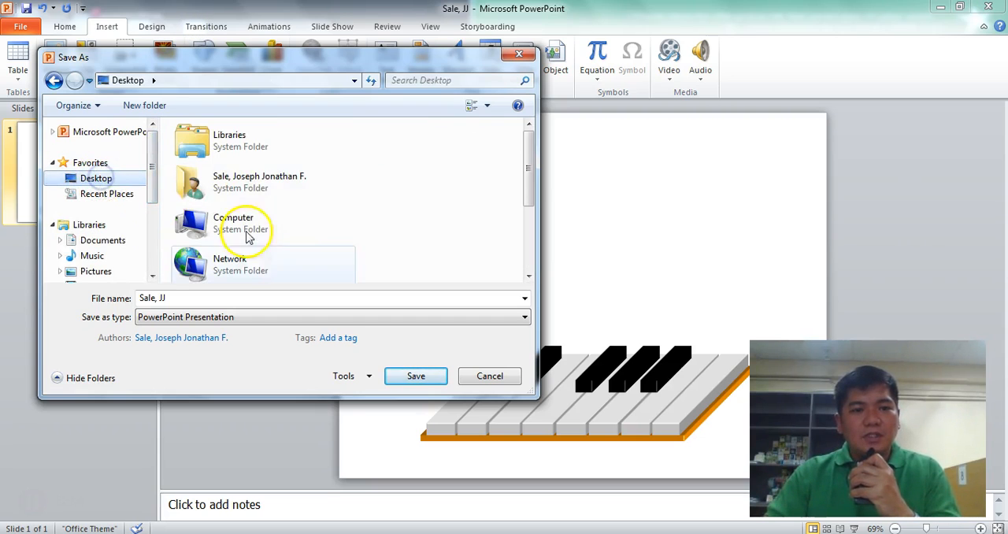
pyautogui.moveTo(528, 157); pyautogui.dragTo(531, 259)
pyautogui.click(255, 174)
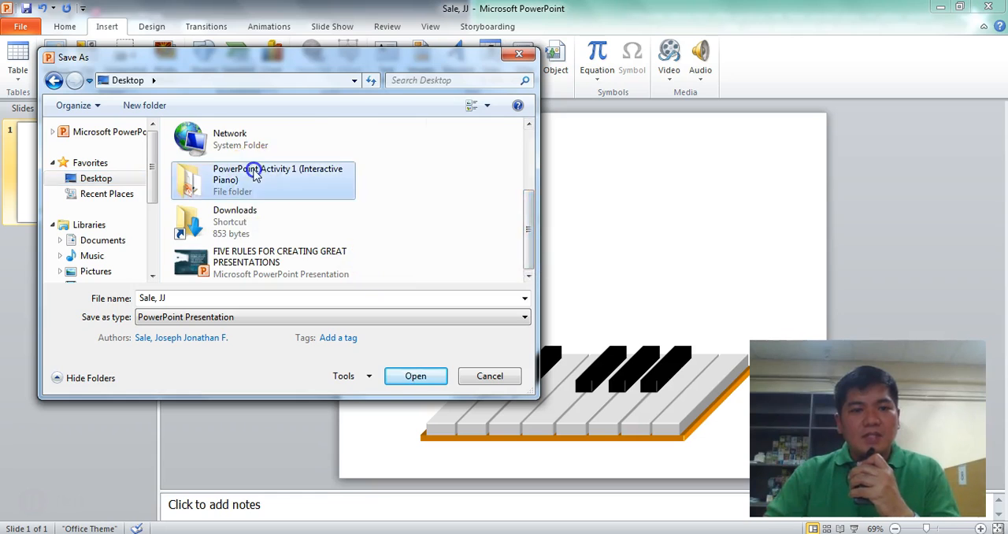
pyautogui.doubleClick(254, 175)
pyautogui.click(396, 379)
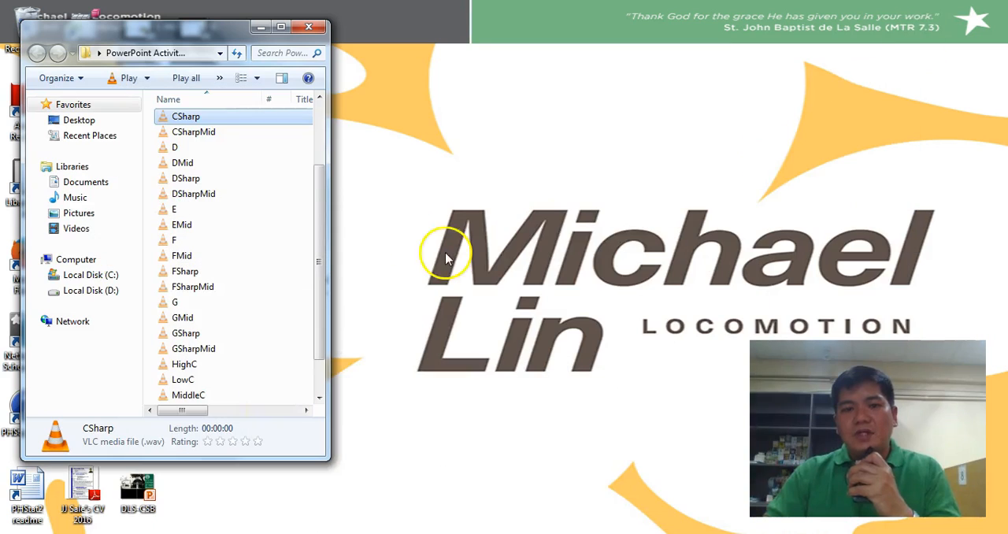
# In the Windows Explorer folder of sound files, check the two saved piano files, widen the window, and open the PowerPoint Slide Show version
pyautogui.scroll(-1, 325, 224)
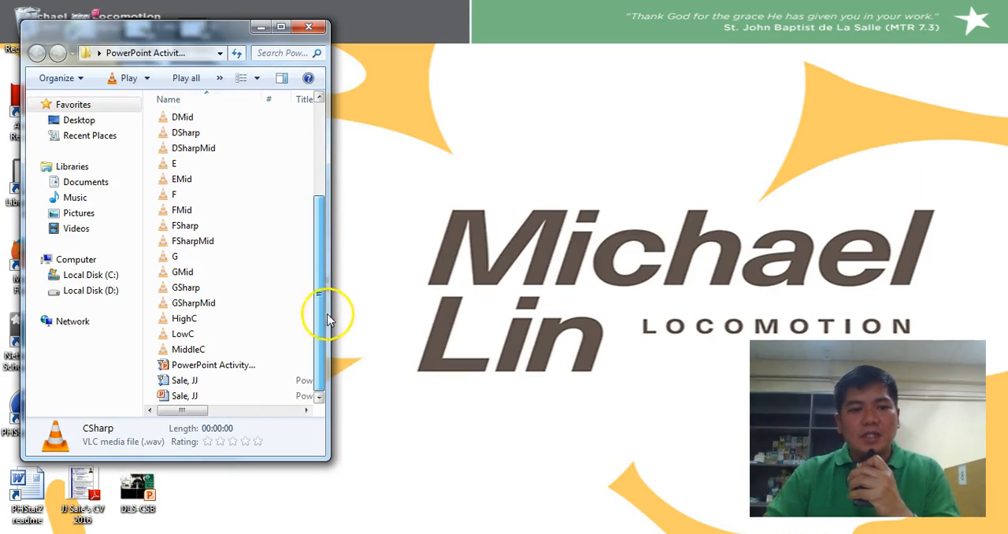
pyautogui.click(206, 365)
pyautogui.click(189, 382)
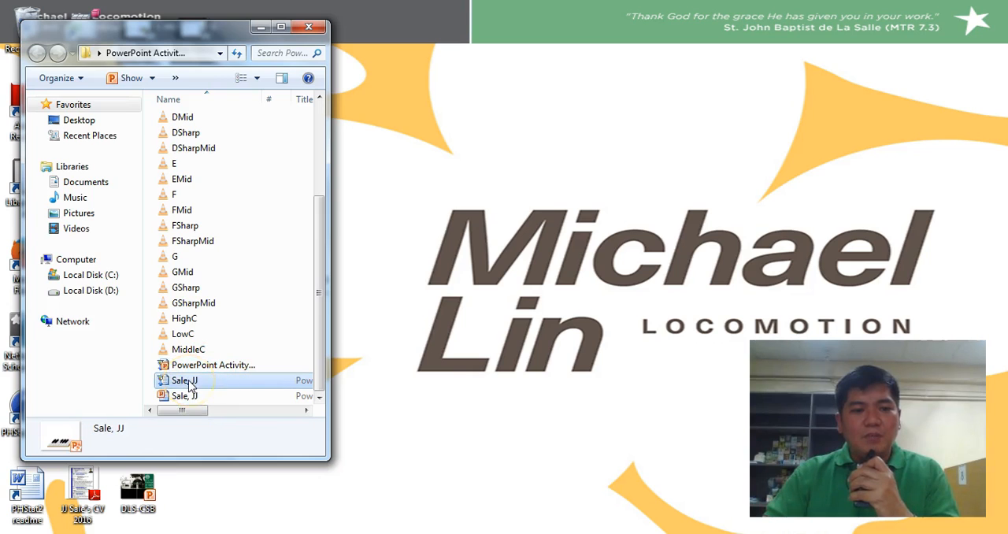
pyautogui.click(190, 398)
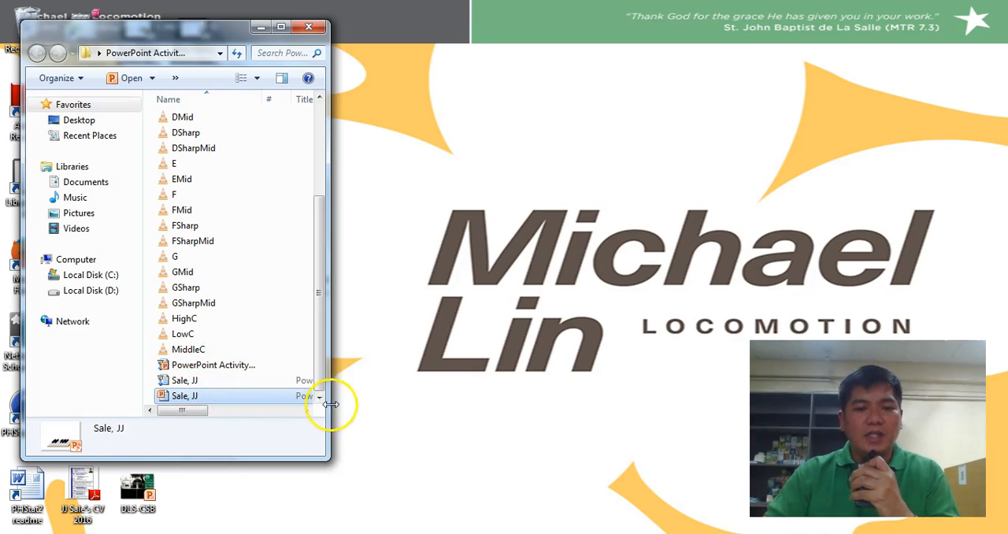
pyautogui.moveTo(331, 404); pyautogui.dragTo(497, 417)
pyautogui.click(188, 383)
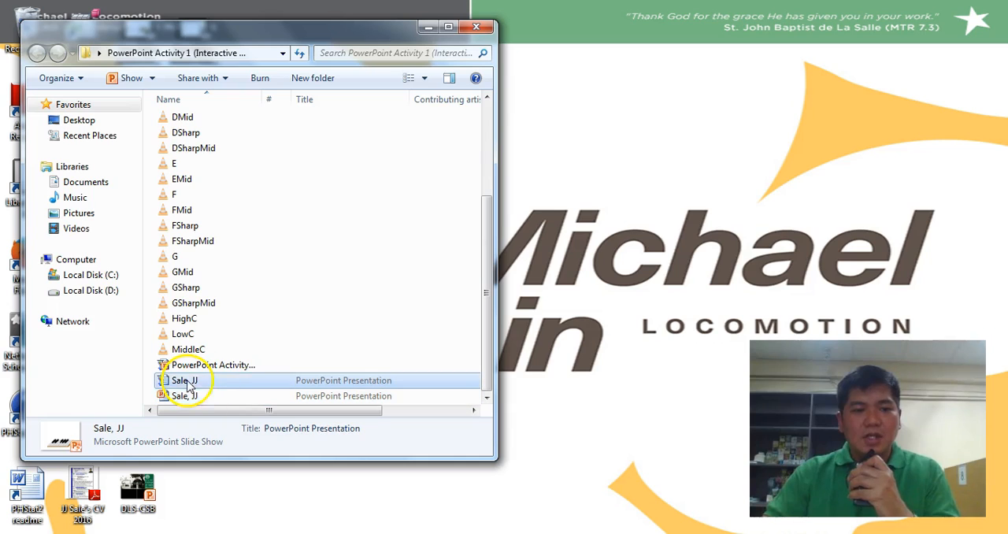
pyautogui.doubleClick(189, 382)
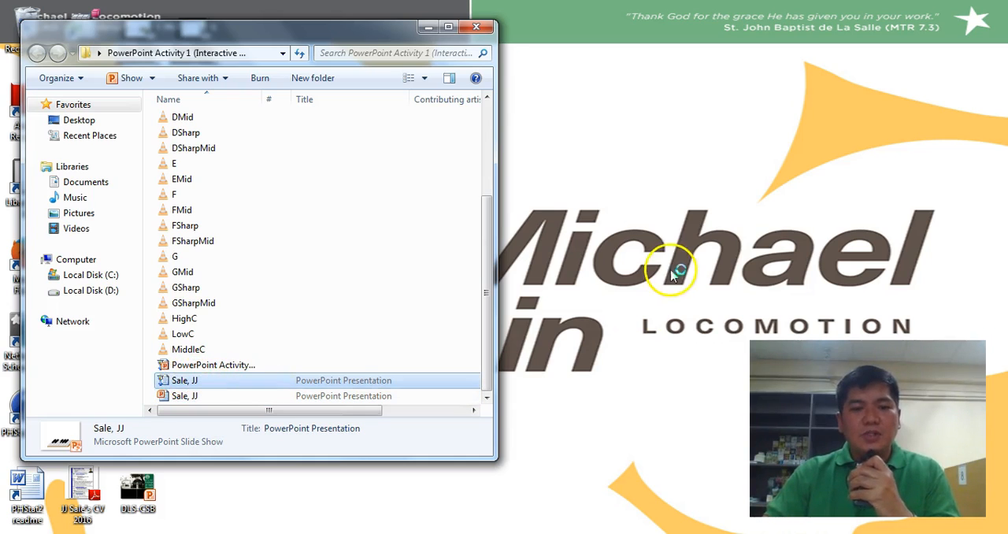